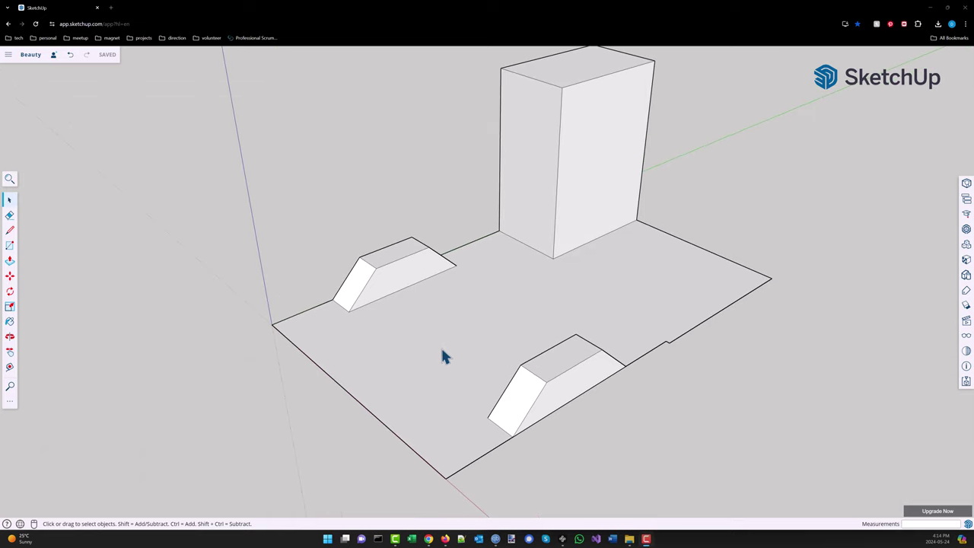
- Activate the Orbit tool to rotate the view around the van block-out model
key("o")
mouse_move(500, 305)
left_mouse_down()
mouse_move(490, 313)
mouse_move(586, 330)
mouse_move(765, 223)
mouse_move(380, 345)
mouse_move(692, 439)
mouse_move(454, 376)
mouse_move(657, 400)
mouse_move(511, 370)
mouse_move(287, 386)
mouse_move(507, 354)
mouse_move(586, 385)
mouse_move(312, 387)
mouse_move(516, 485)
mouse_move(394, 297)
left_mouse_up()
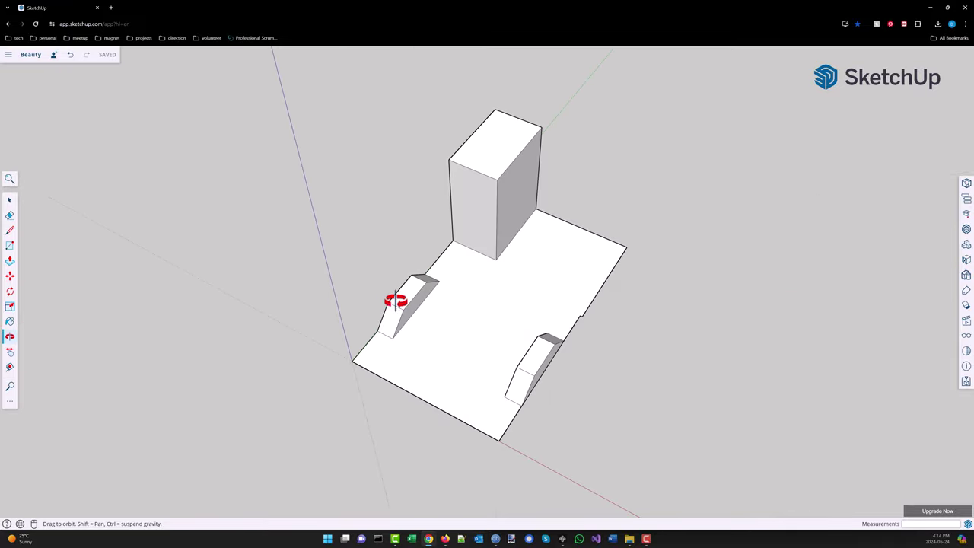
mouse_move(498, 297)
left_mouse_down()
mouse_move(497, 237)
mouse_move(528, 285)
mouse_move(503, 307)
mouse_move(500, 248)
left_mouse_up()
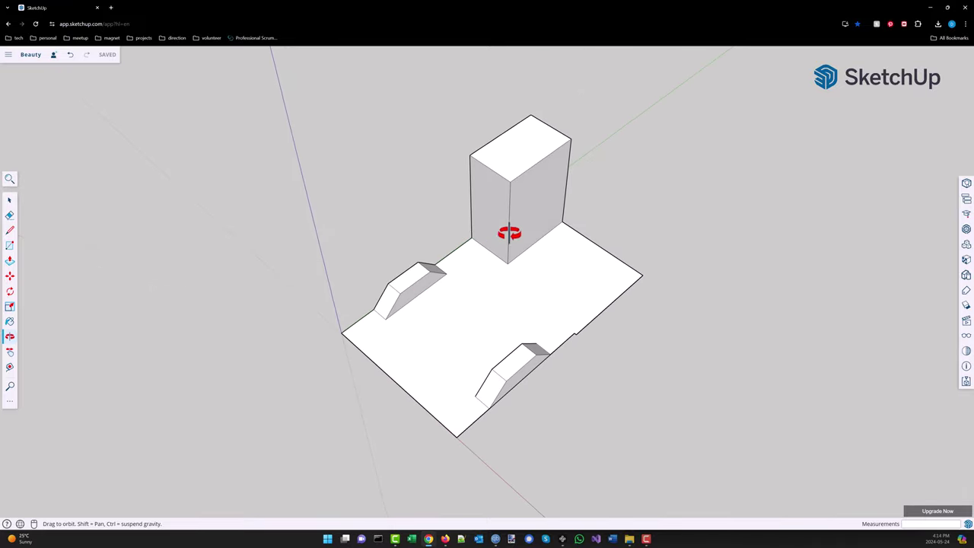
mouse_move(661, 200)
left_mouse_down()
mouse_move(713, 320)
mouse_move(672, 80)
mouse_move(600, 191)
mouse_move(463, 174)
left_mouse_up()
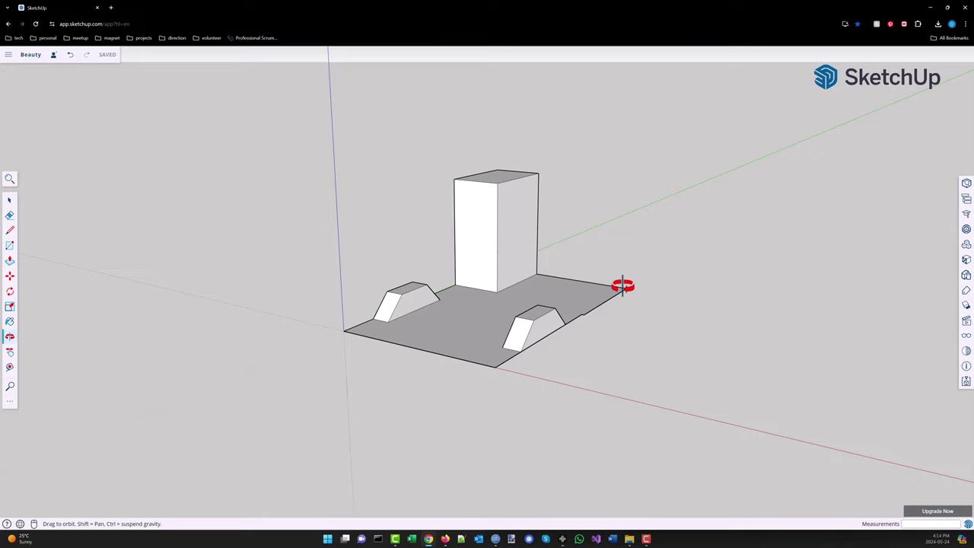
scroll(600, 307, "up", 2)
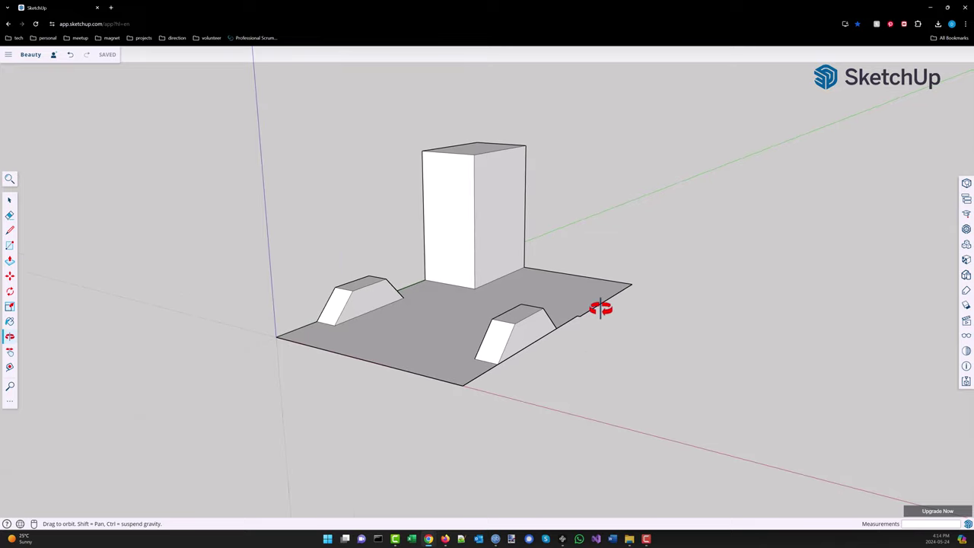
scroll(578, 320, "up", 5)
scroll(541, 408, "up", 3)
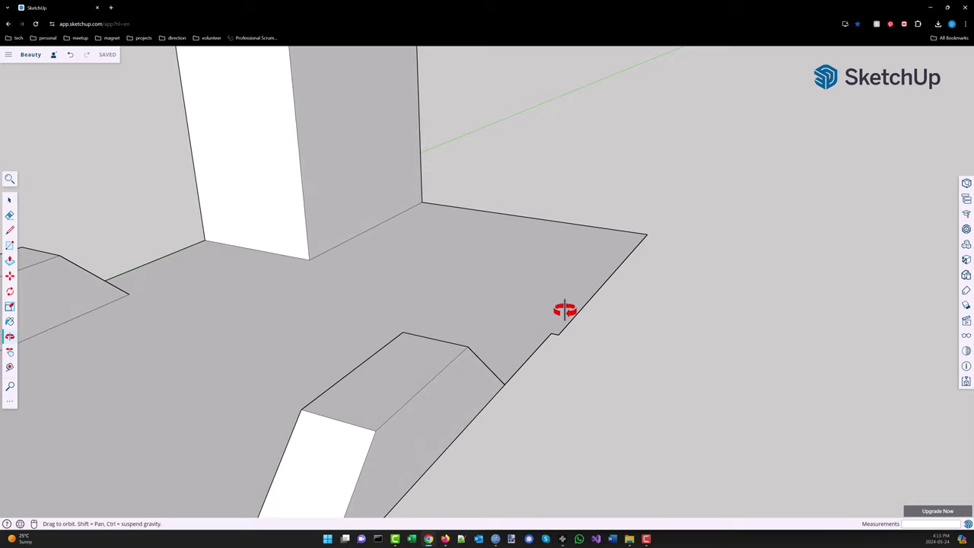
mouse_move(583, 317)
left_mouse_down()
mouse_move(350, 340)
mouse_move(383, 448)
mouse_move(396, 359)
left_mouse_up()
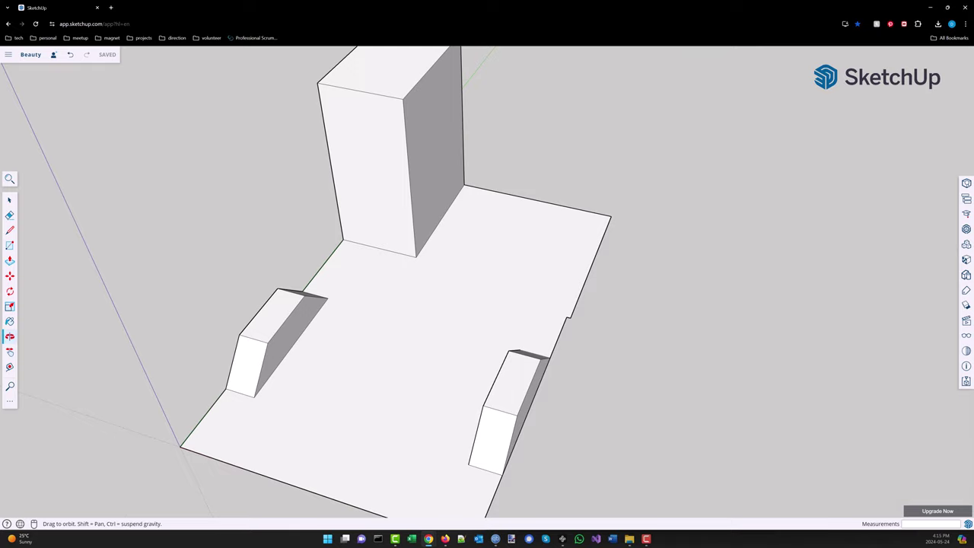
scroll(441, 320, "down", 5)
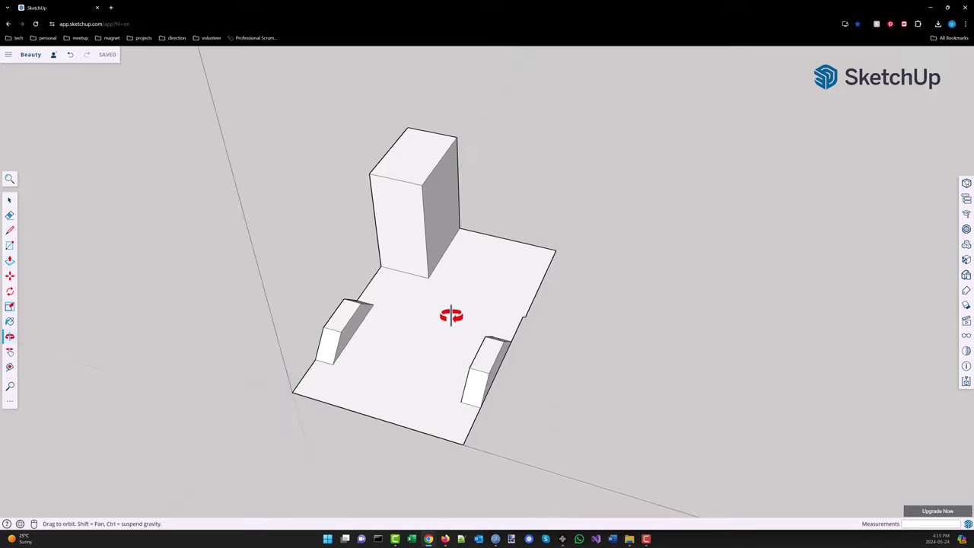